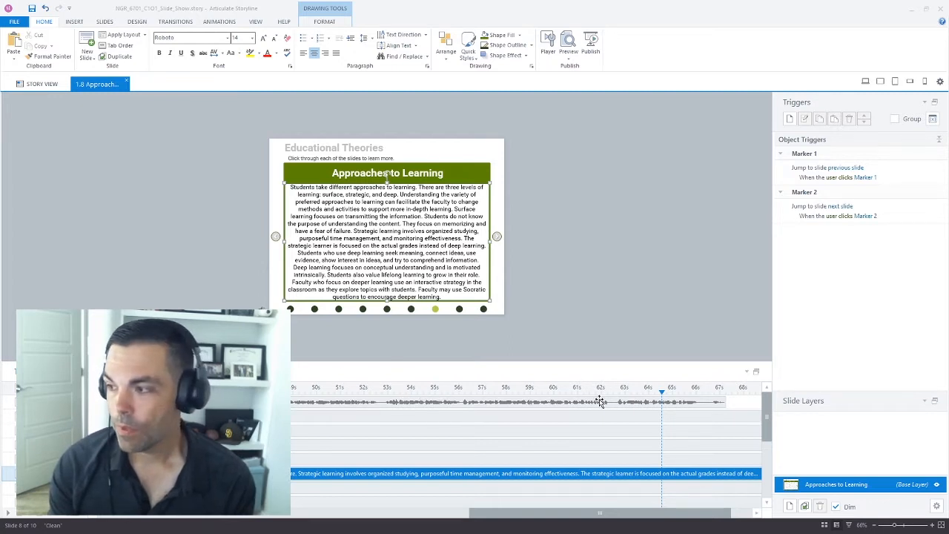
- Regenerate the Text-to-Speech 1 narration from its existing script and check its ending from about 66.5 s on the timeline
left_click(662, 391)
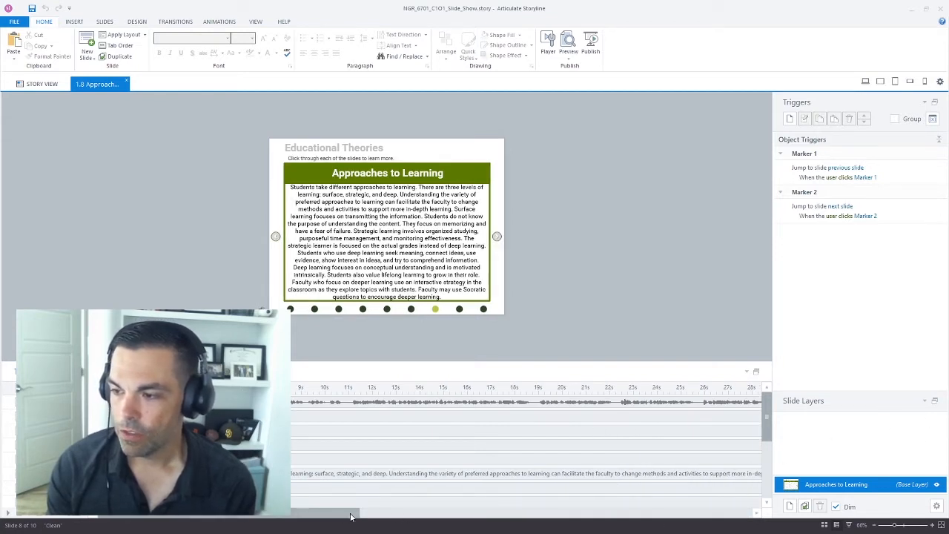
right_click(393, 404)
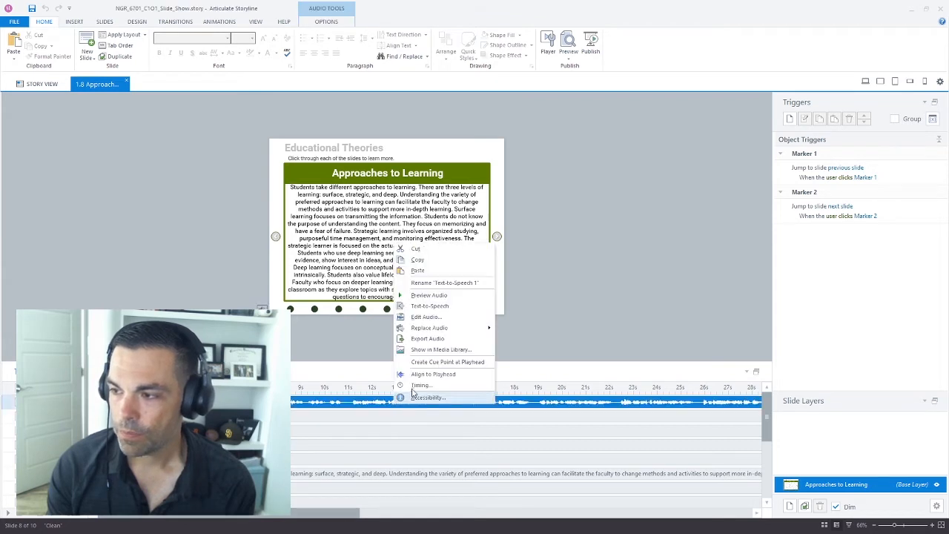
left_click(430, 305)
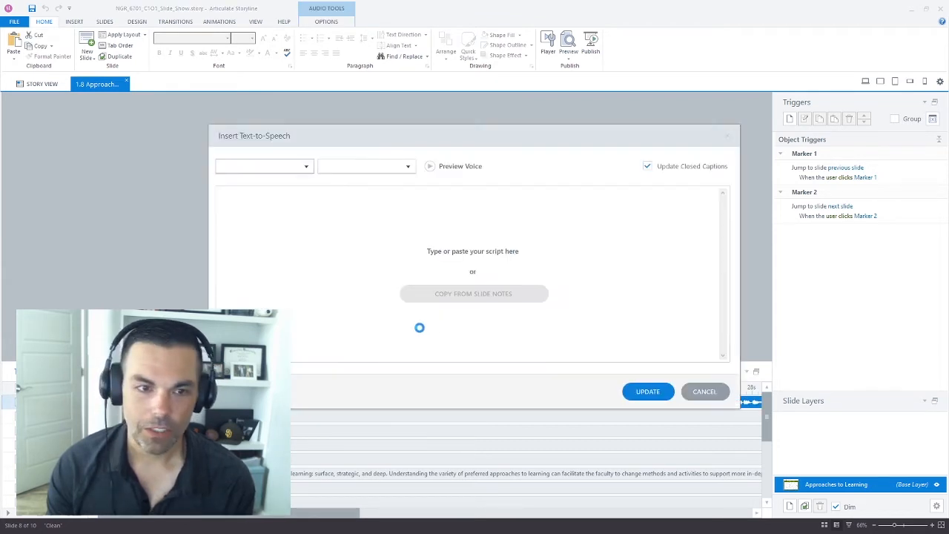
left_click(504, 259)
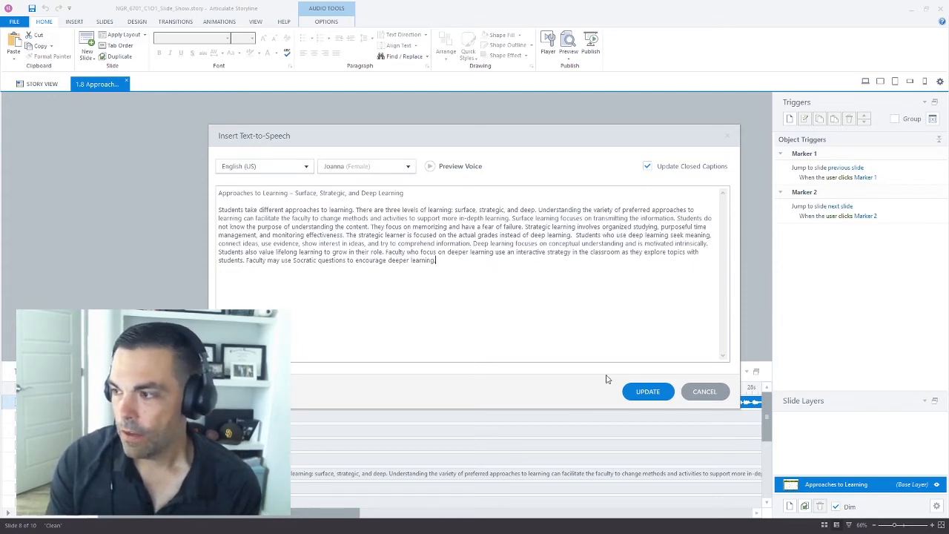
left_click(636, 392)
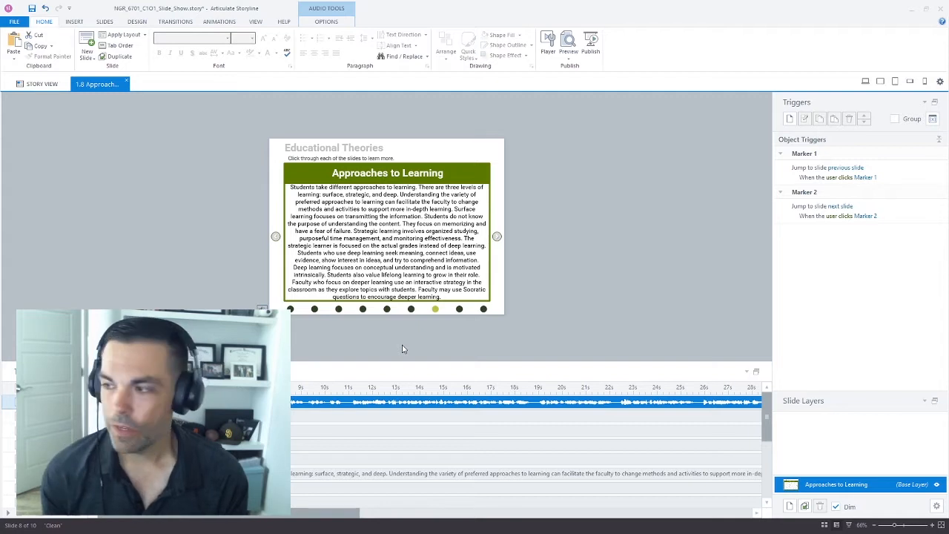
left_click_drag(312, 522, 645, 409)
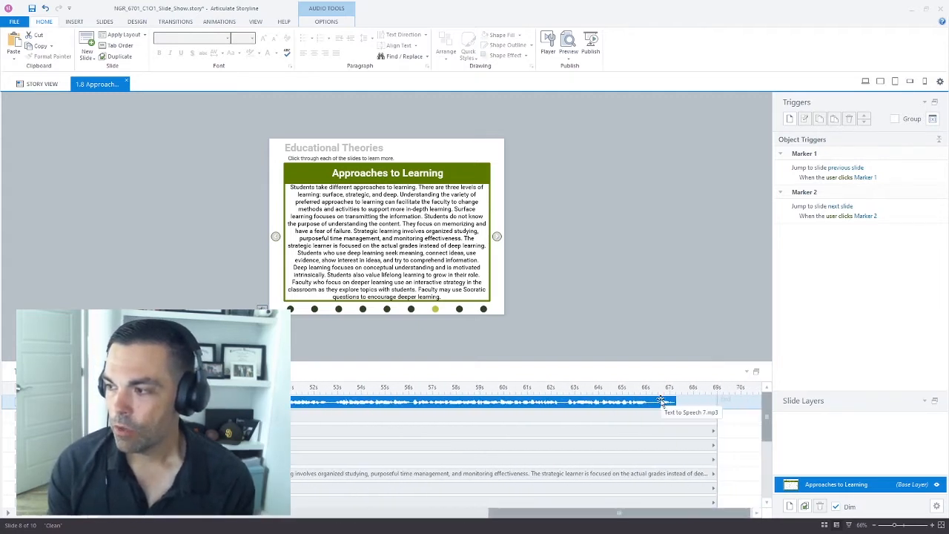
left_click(656, 389)
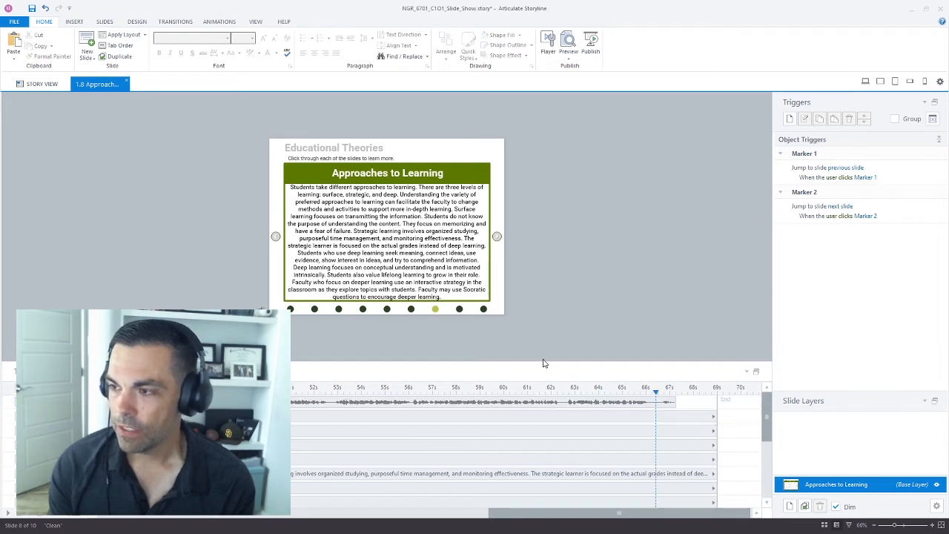
- Silence the stray sound at the end of the narration clip, from 1:06.29 to 1:07.22, in the Audio Editor
right_click(468, 401)
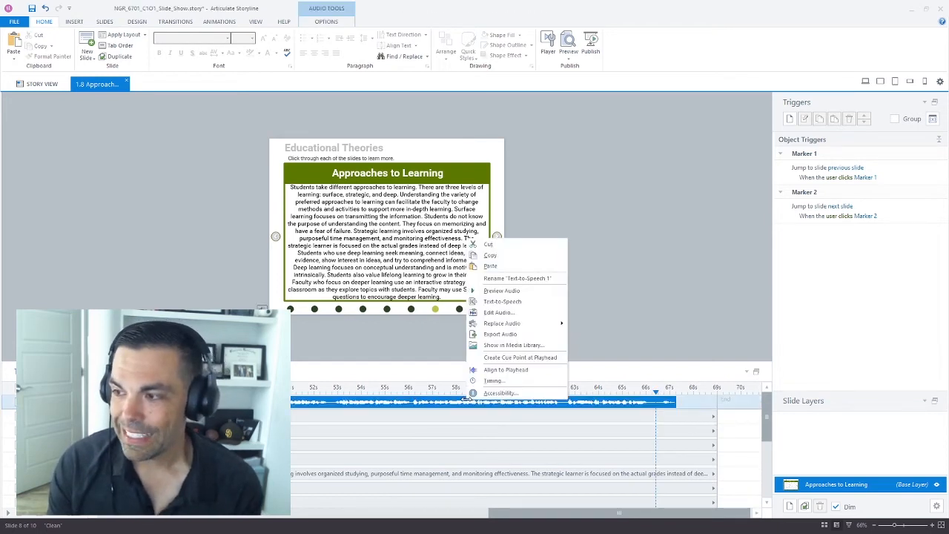
left_click(497, 313)
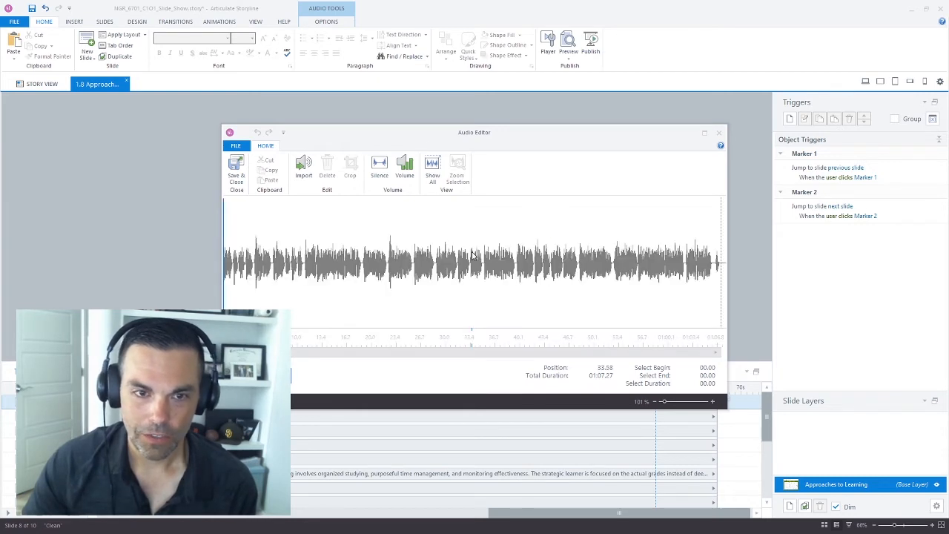
left_click(714, 272)
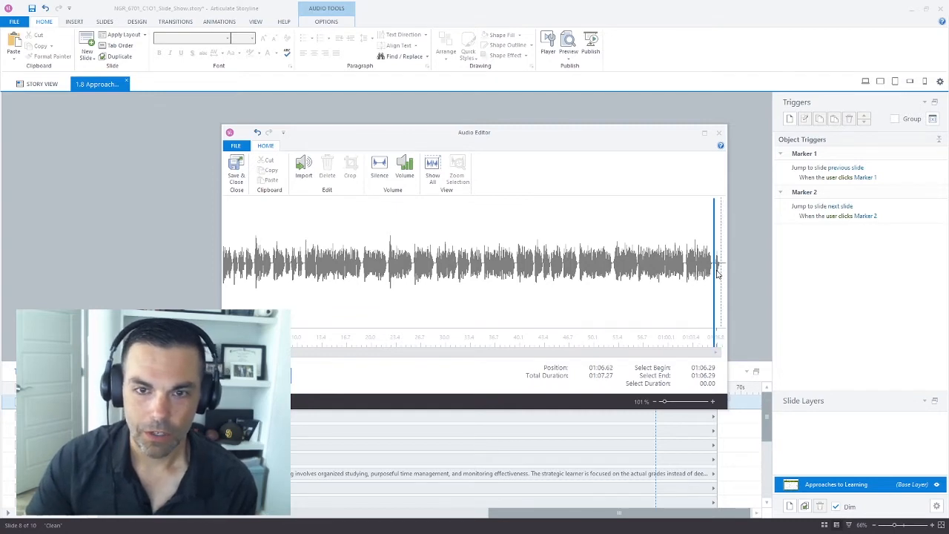
left_click_drag(717, 277, 721, 274)
left_click(709, 285)
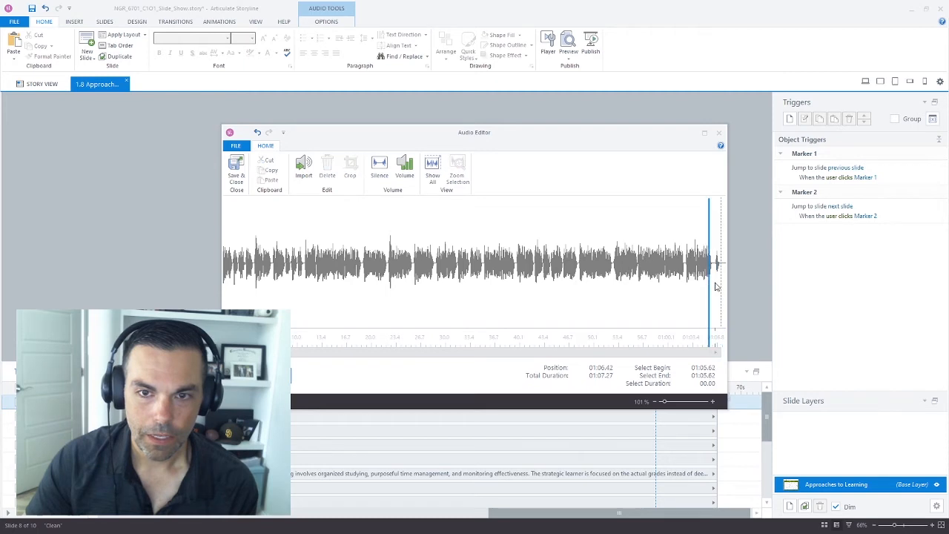
left_click_drag(723, 278, 714, 282)
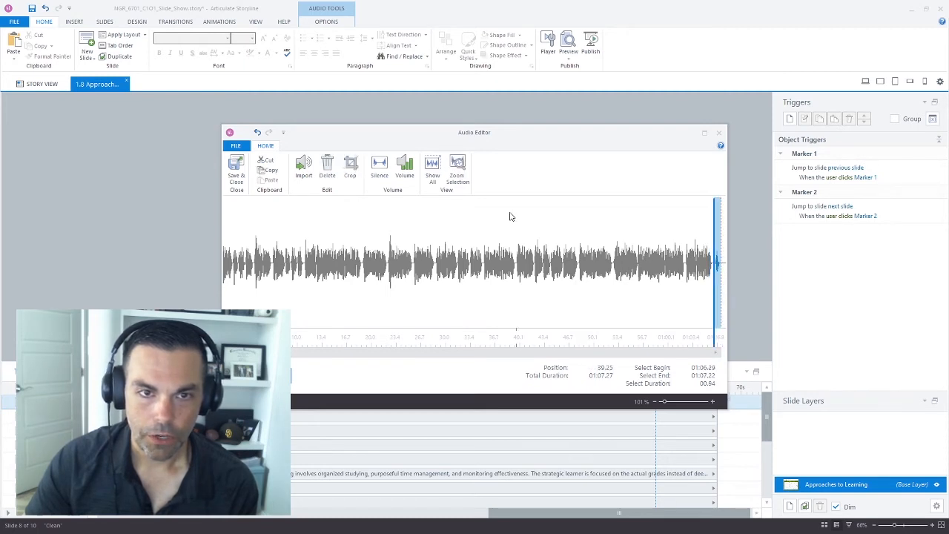
left_click(379, 176)
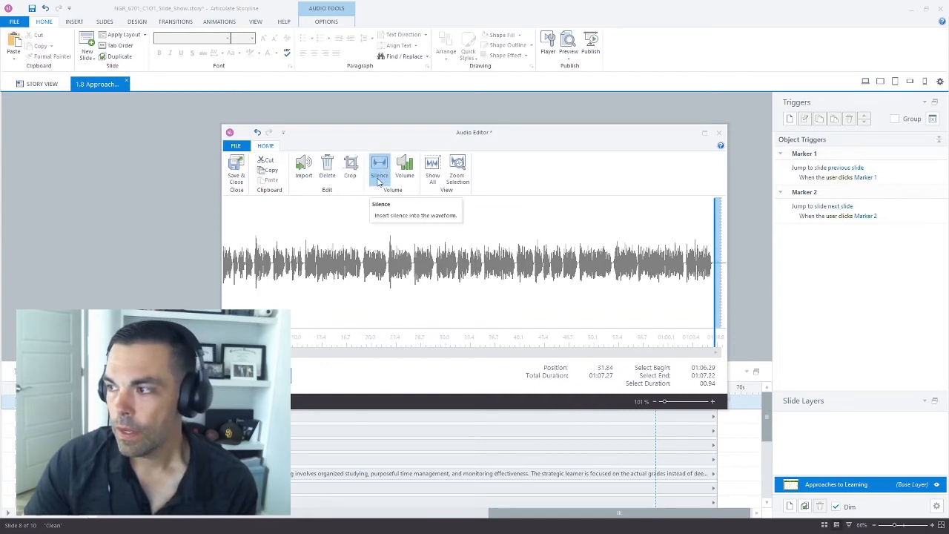
- Play back the end of the edited narration waveform from 1:05.76 and save the audio edit
left_click(315, 225)
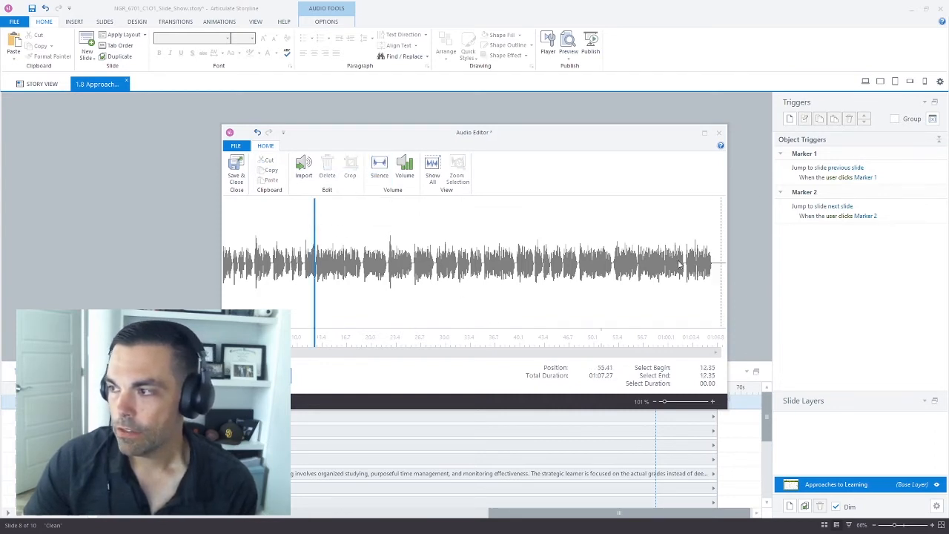
left_click(711, 255)
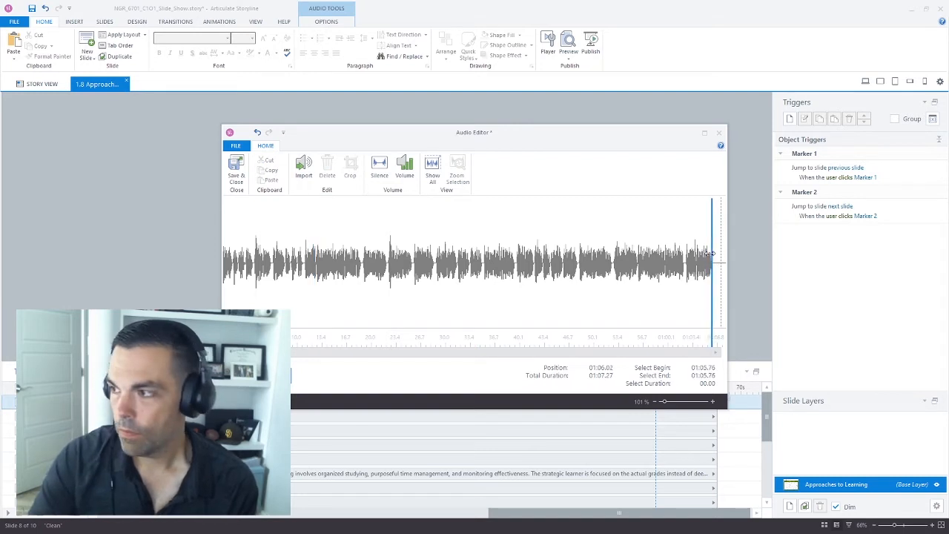
key("space")
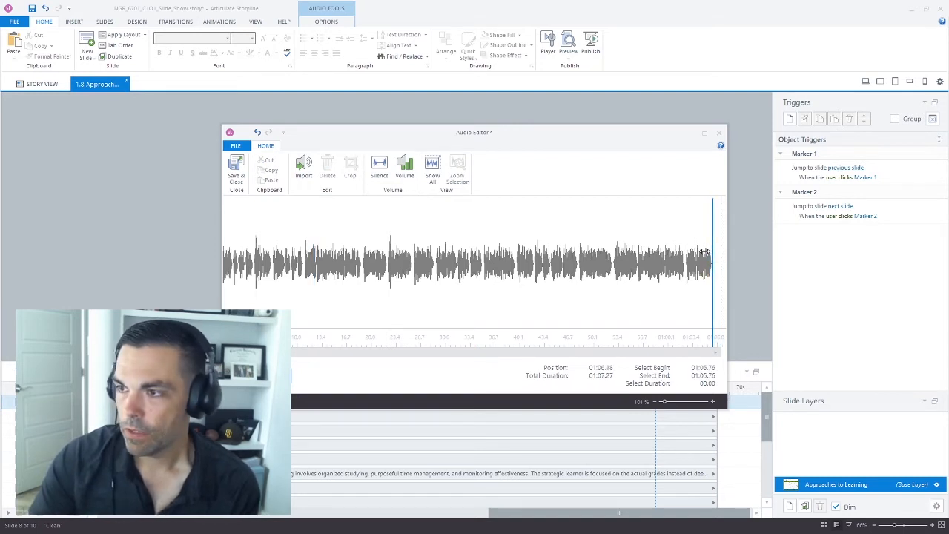
left_click(231, 175)
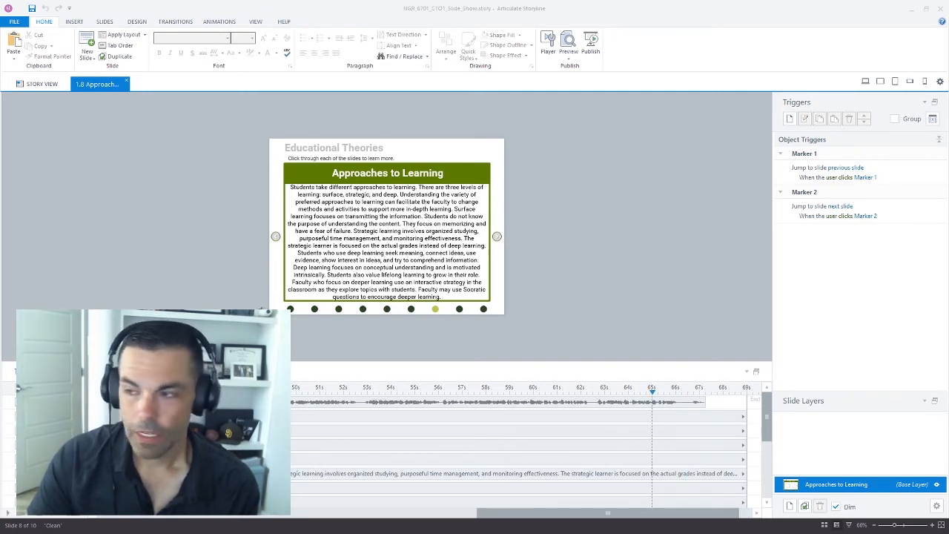
- Copy and delete the first two body sentences of the text-to-speech script, regenerate the narration and check its ending from about 58 s
right_click(576, 403)
left_click(601, 304)
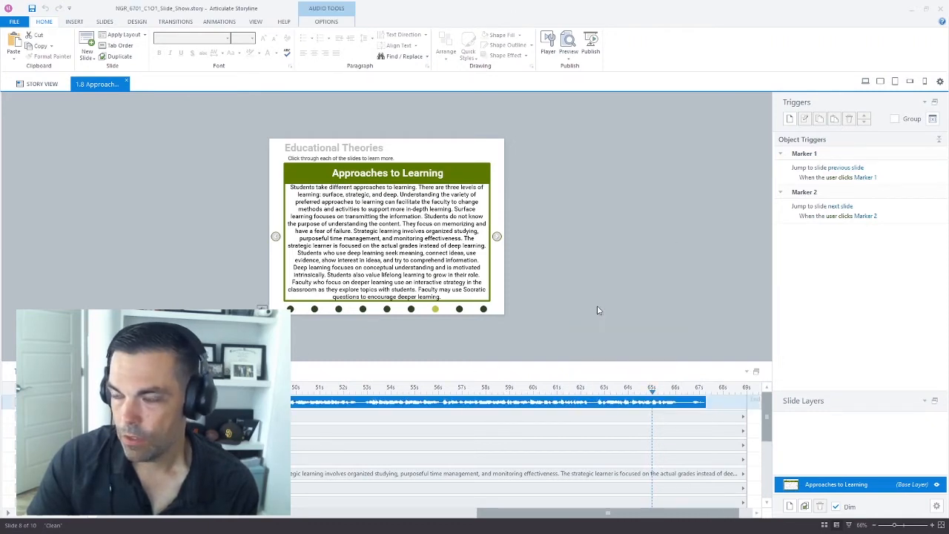
left_click(431, 243)
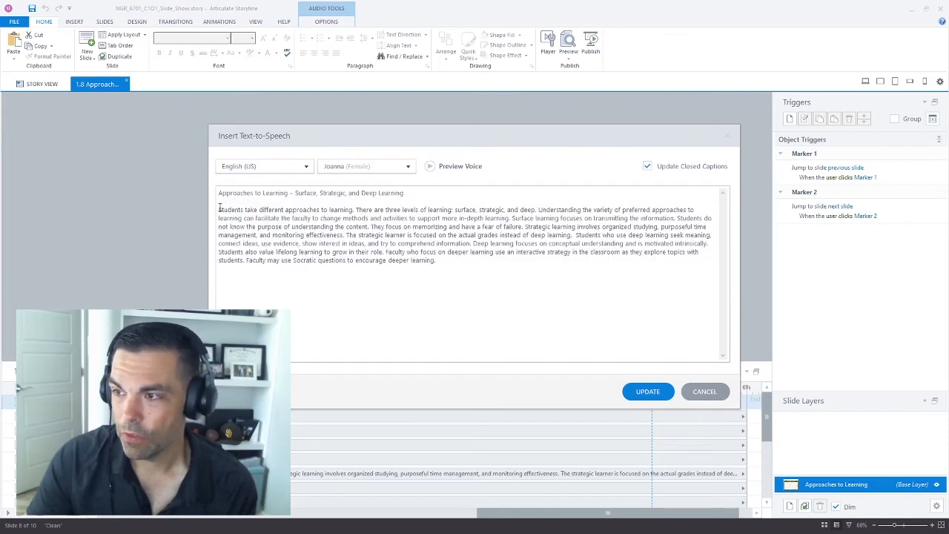
left_click_drag(220, 209, 347, 234)
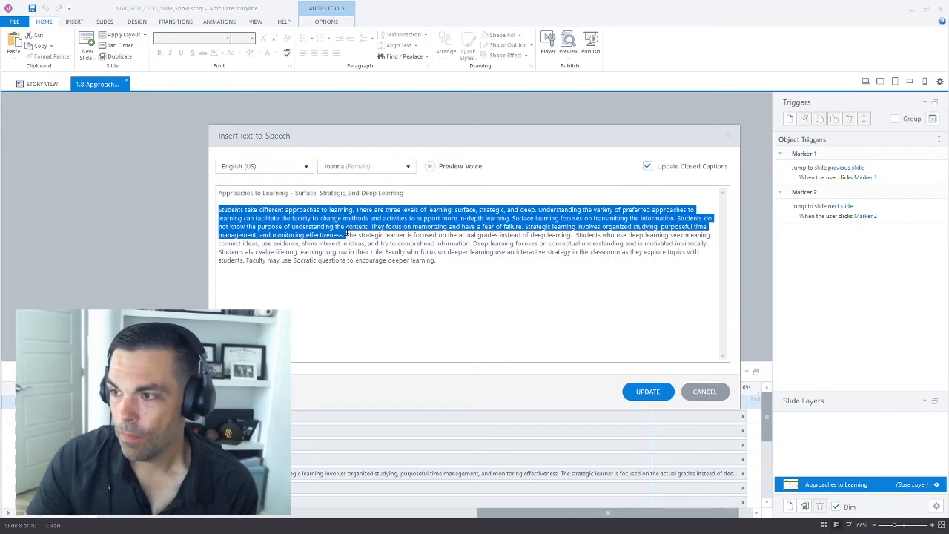
left_click(347, 233)
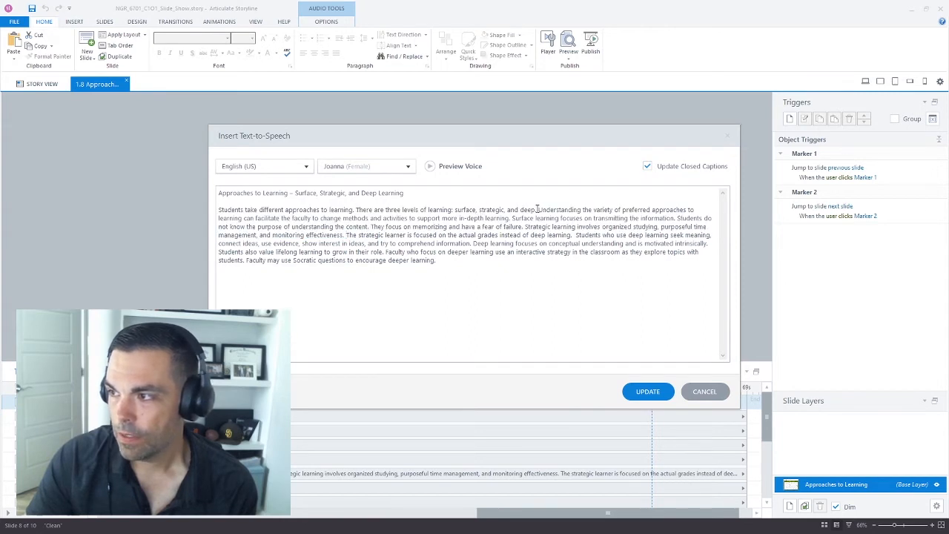
left_click_drag(536, 210, 220, 210)
key("ctrl+c")
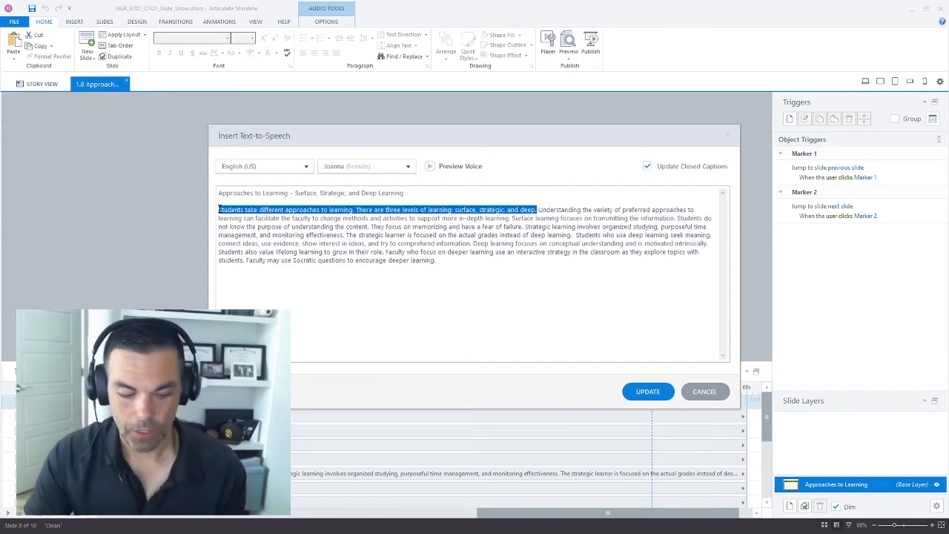
key("Delete")
key("Delete")
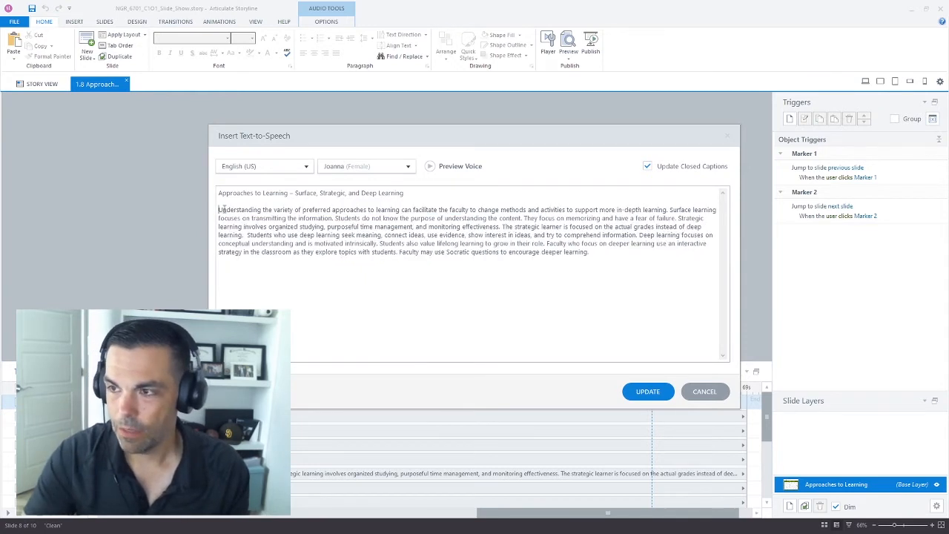
left_click(636, 396)
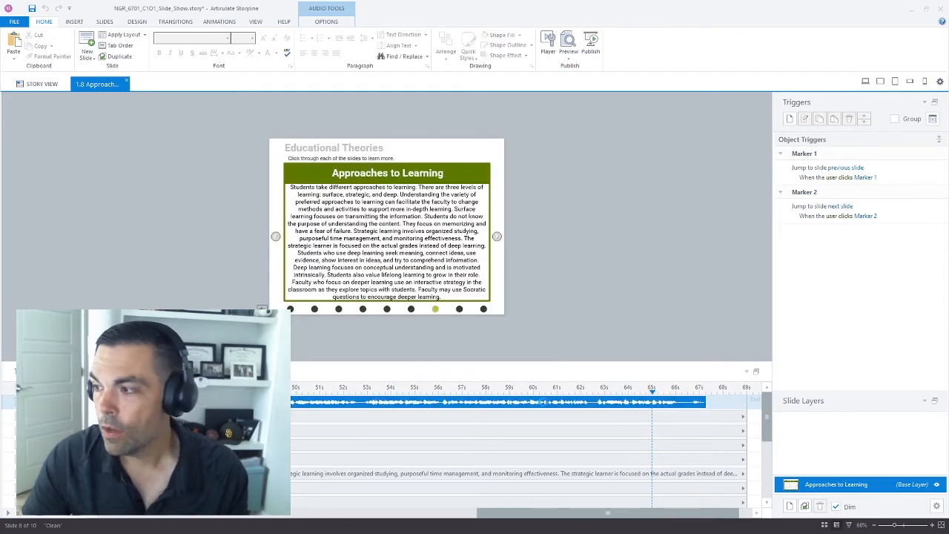
left_click(486, 390)
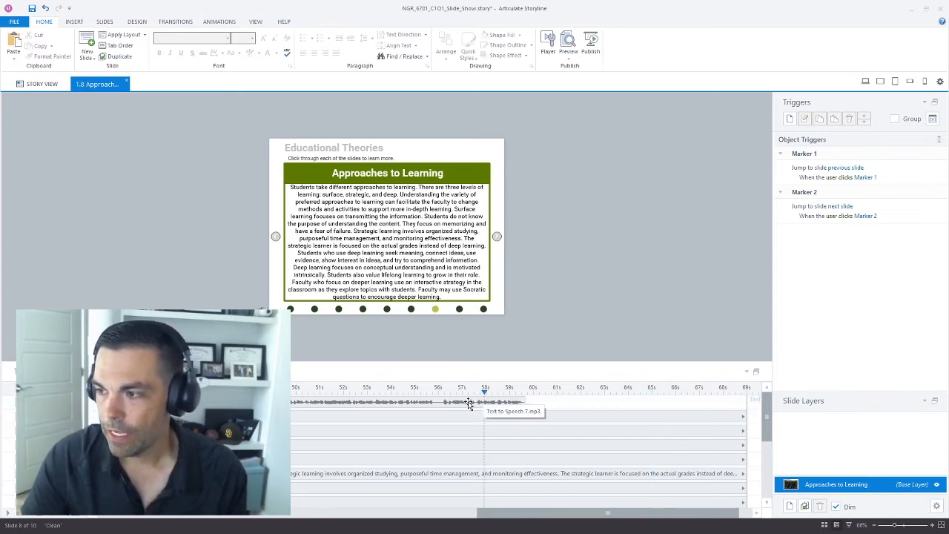
- Paste the two copied sentences back before "Understanding the variety" in the text-to-speech script and regenerate the narration
right_click(469, 401)
left_click(504, 304)
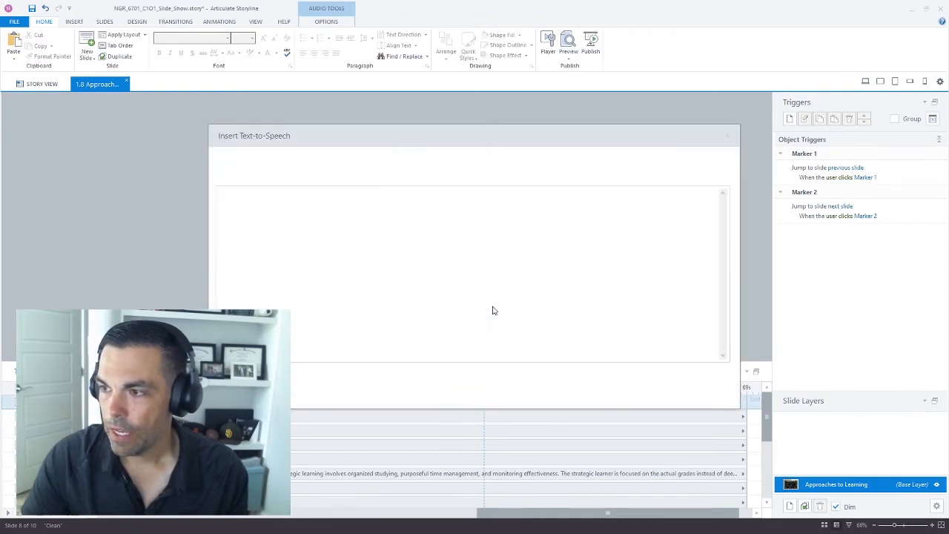
left_click(232, 211)
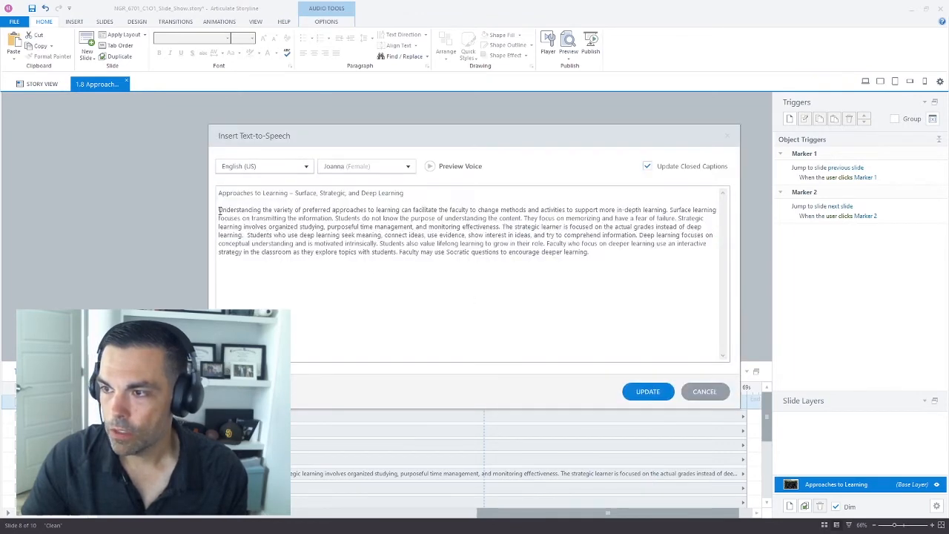
key("ctrl+v")
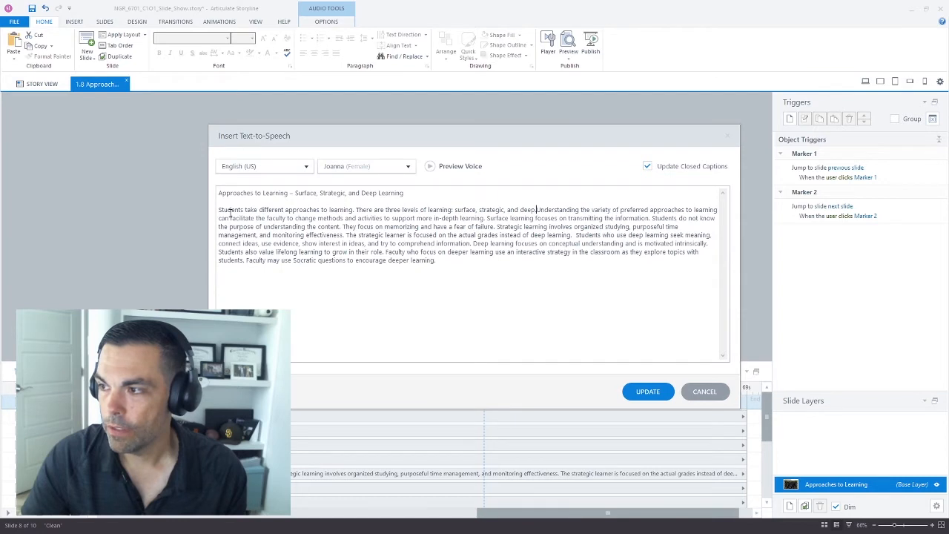
left_click(635, 395)
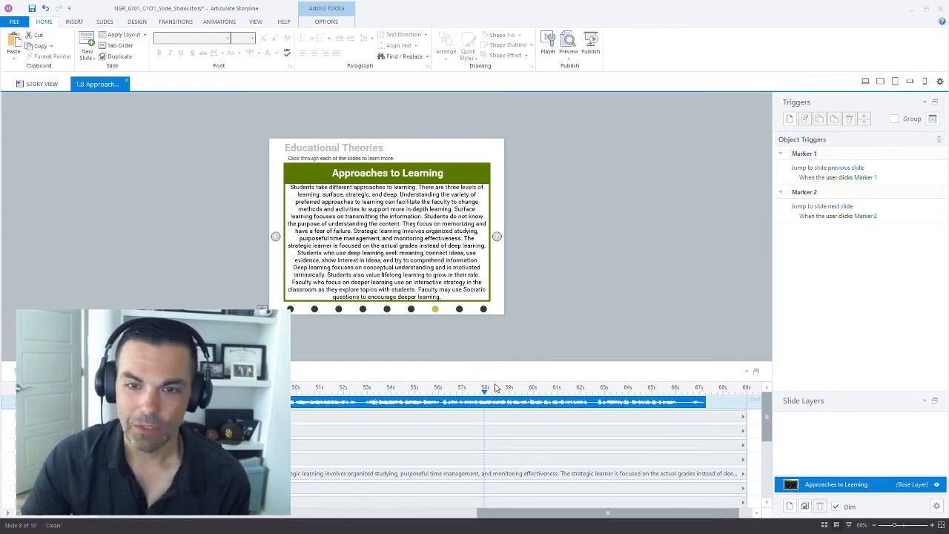
- Replace the script's opening body sentence with a retyped "Students take different approaches to learning" in the text-to-speech script and regenerate the narration
right_click(673, 401)
left_click(705, 305)
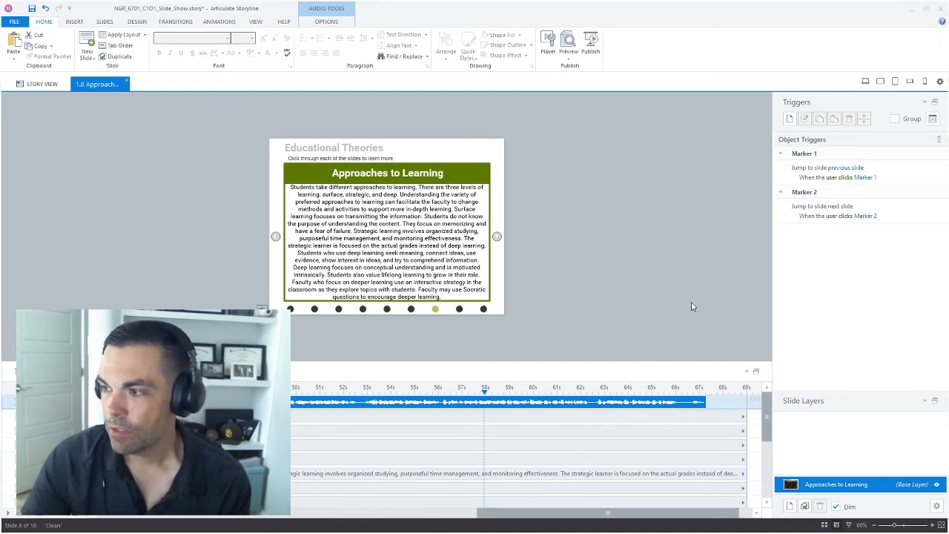
left_click(410, 226)
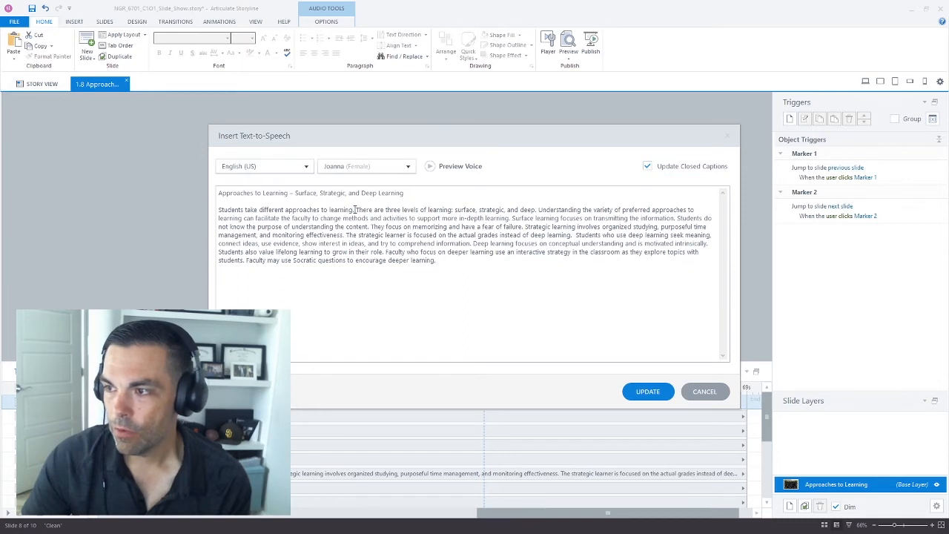
left_click_drag(354, 210, 218, 208)
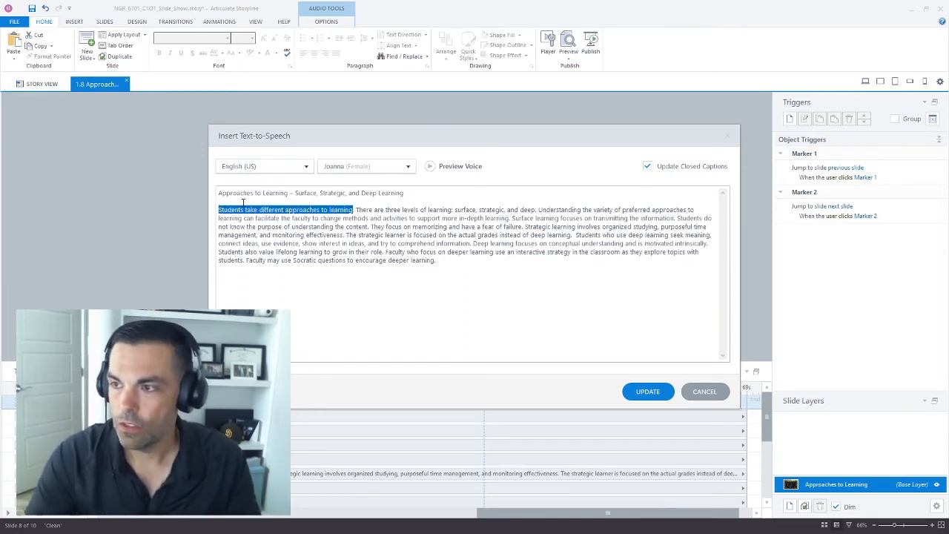
key("Delete")
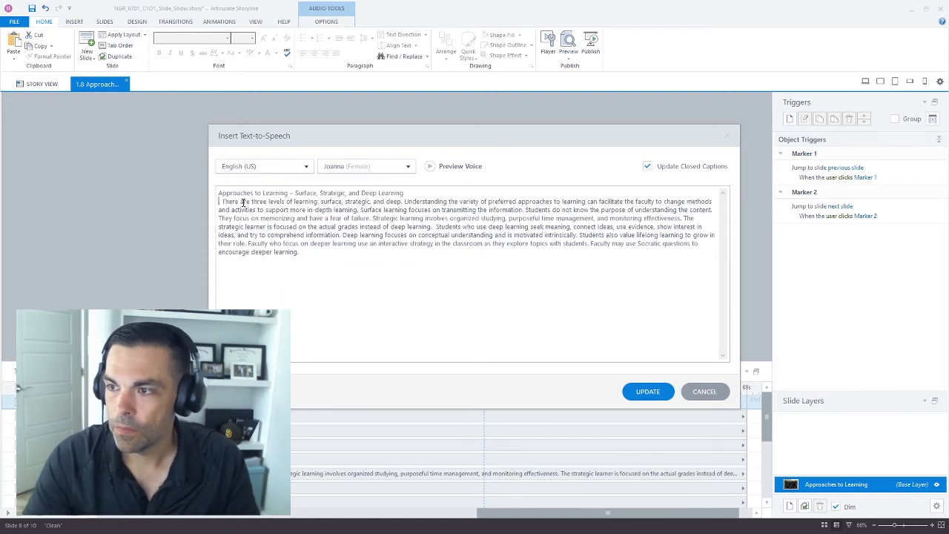
key("Return")
type("Students tak ")
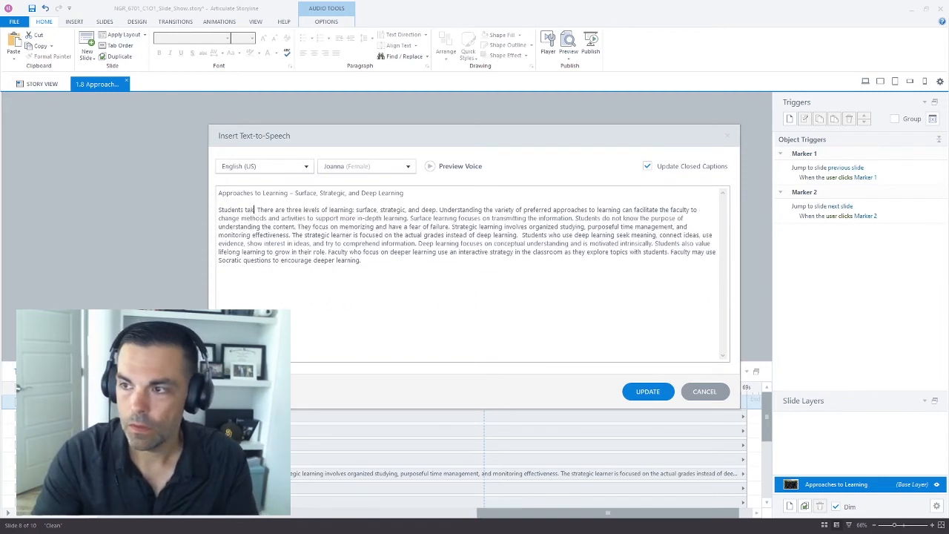
type("e different apr")
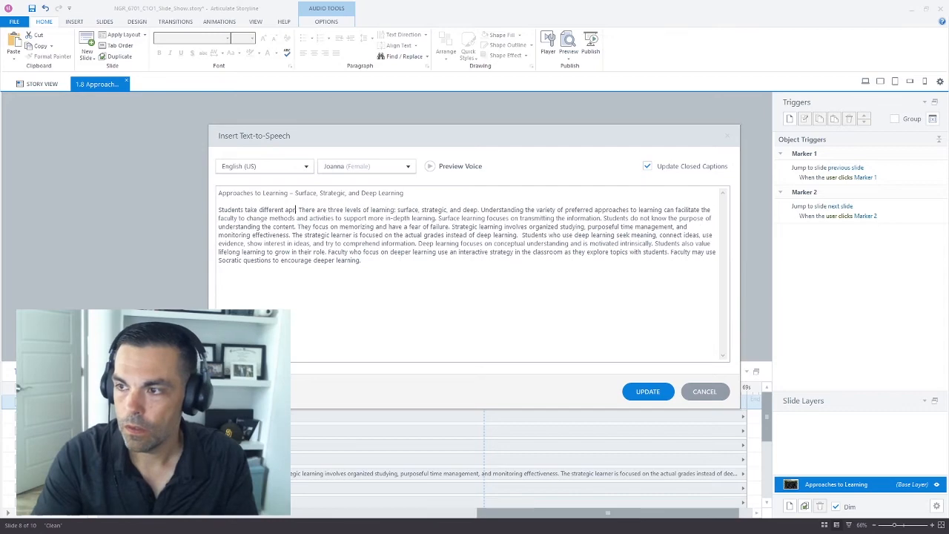
key("BackSpace")
type("proaches to learning")
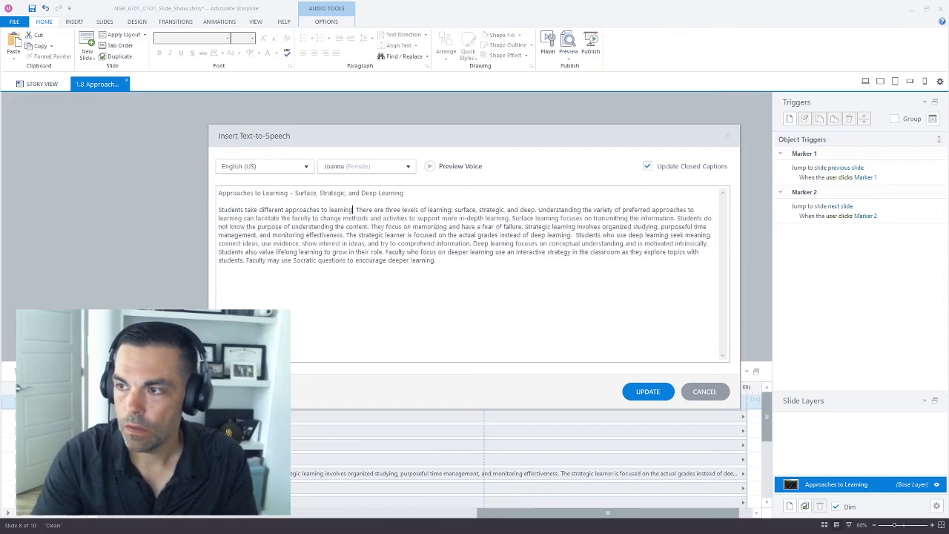
left_click(641, 391)
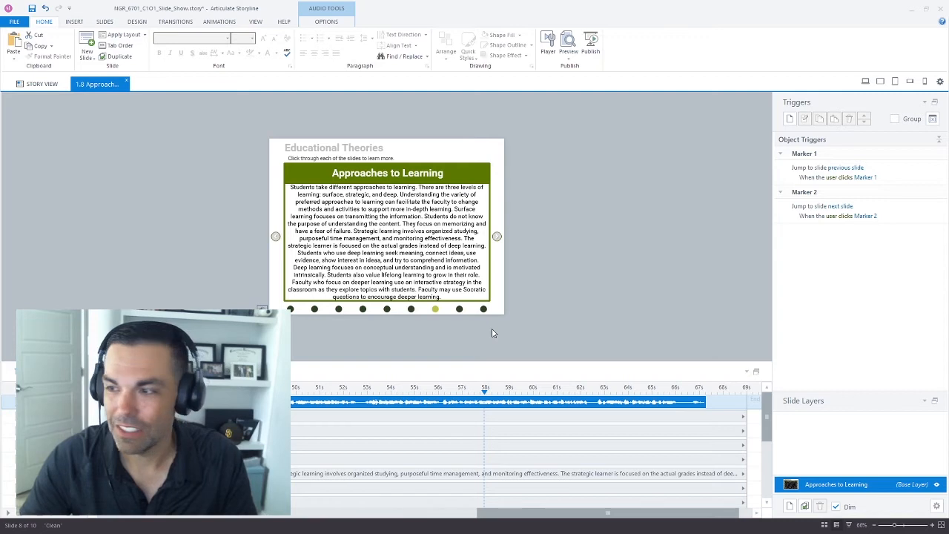
- Copy and delete the "There are three levels" and "Understanding the variety" sentences from the text-to-speech script and regenerate the narration
right_click(640, 400)
left_click(656, 312)
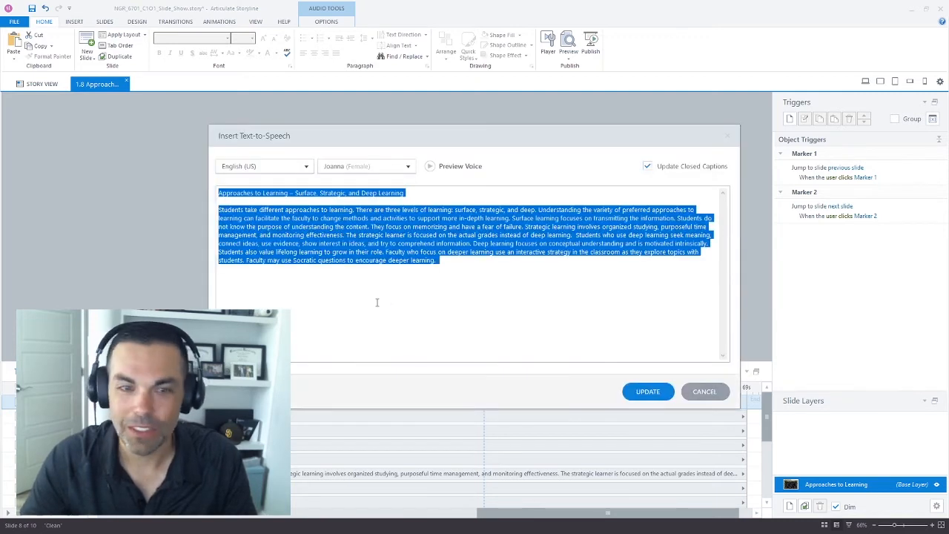
left_click(375, 261)
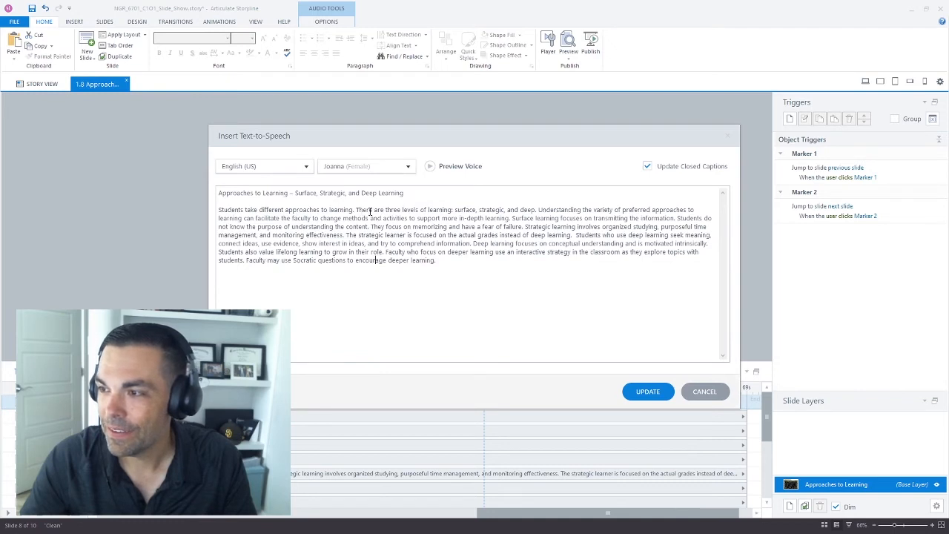
left_click_drag(357, 209, 507, 218)
key("ctrl+c")
key("BackSpace")
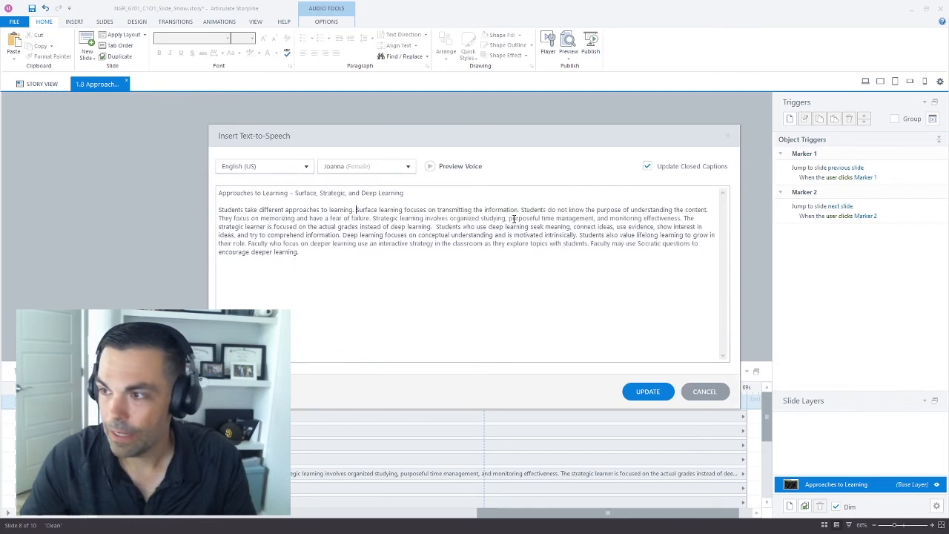
left_click(636, 389)
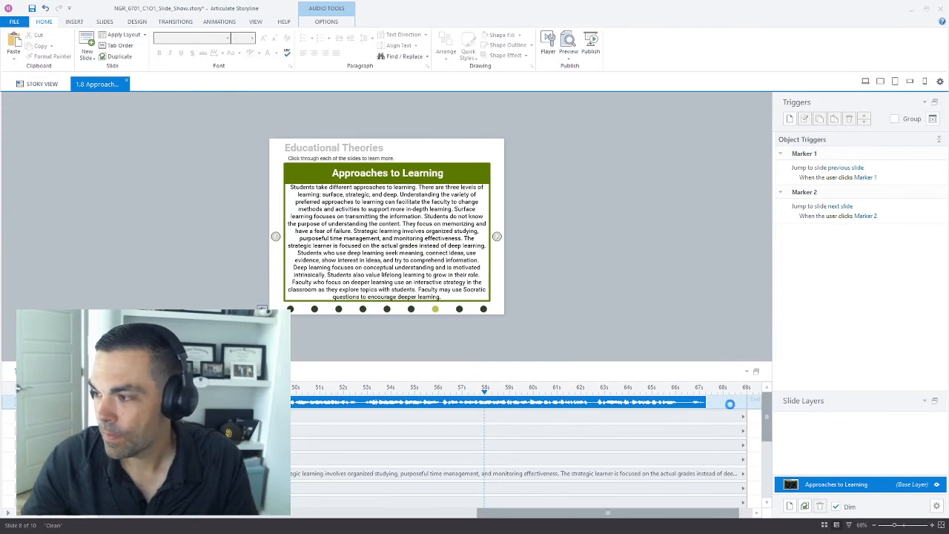
- Paste the two copied sentences before "Students do not know the purpose" in the text-to-speech script and regenerate the narration
right_click(376, 401)
left_click(412, 303)
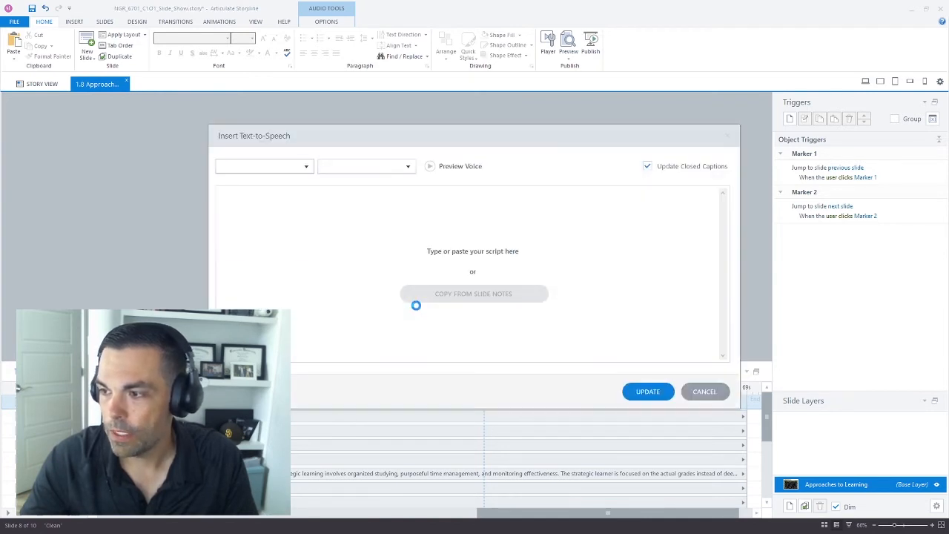
left_click(381, 243)
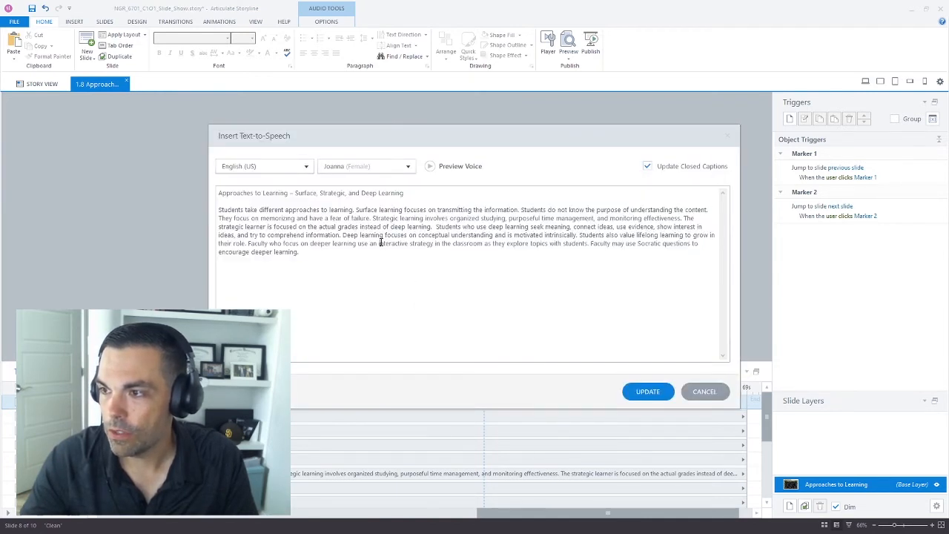
left_click(522, 210)
key("ctrl+v")
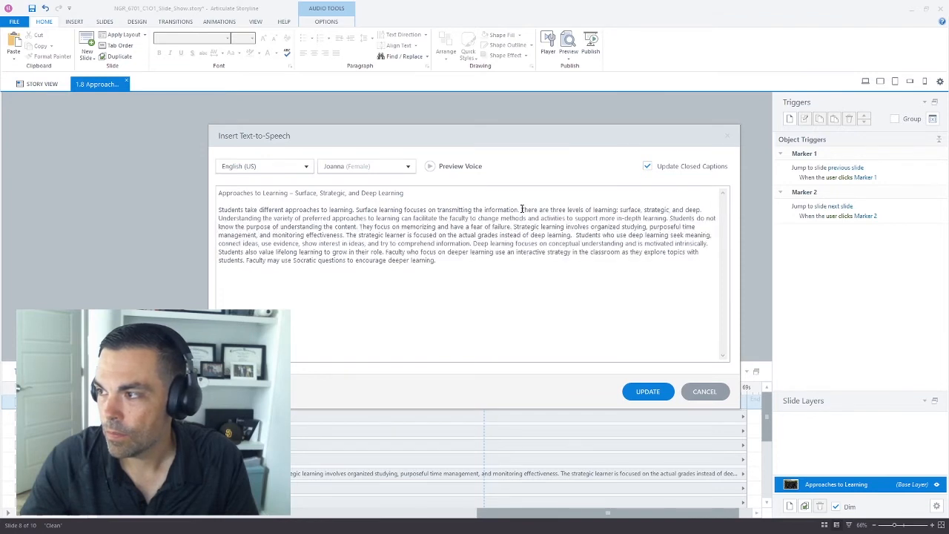
left_click(654, 391)
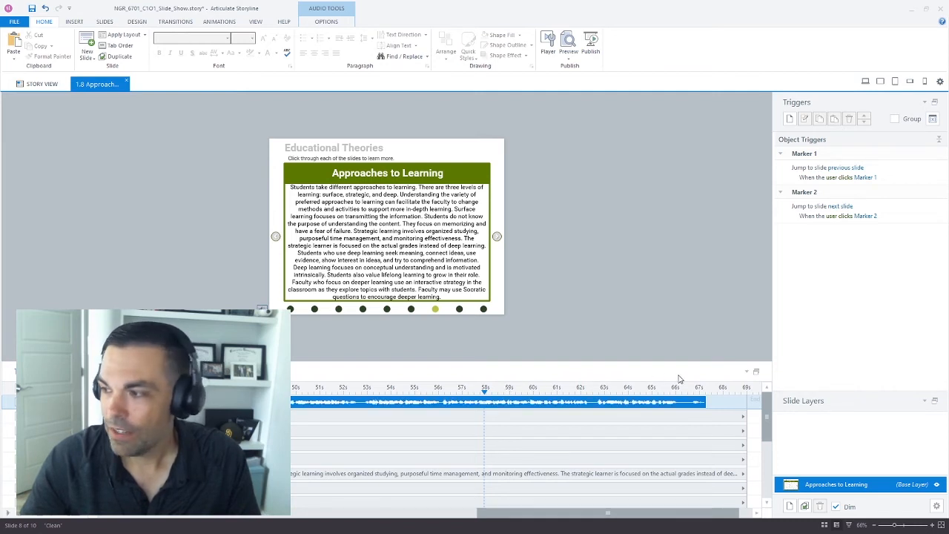
- Insert "There are three levesl of learning: surface, strategic, and deep" before the pasted "There are three levels" sentence in the text-to-speech script
right_click(659, 405)
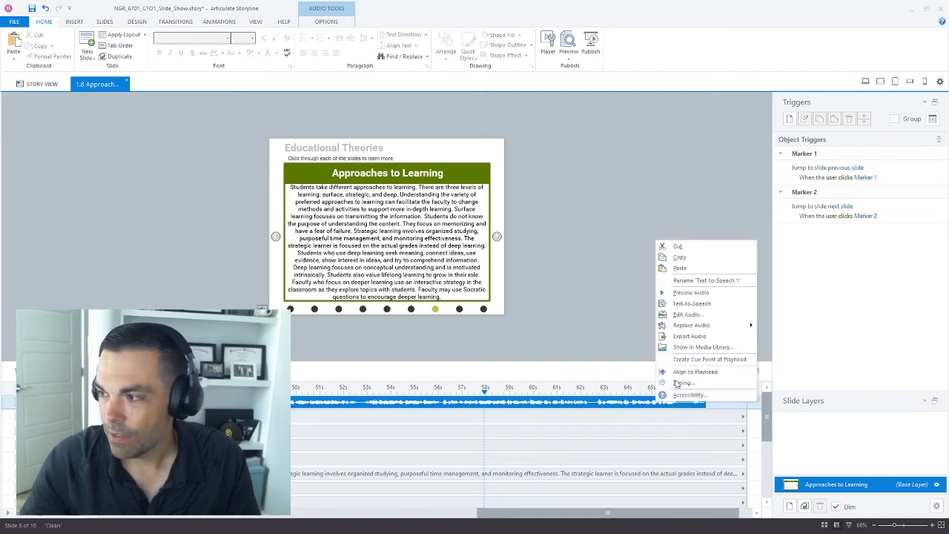
left_click(683, 307)
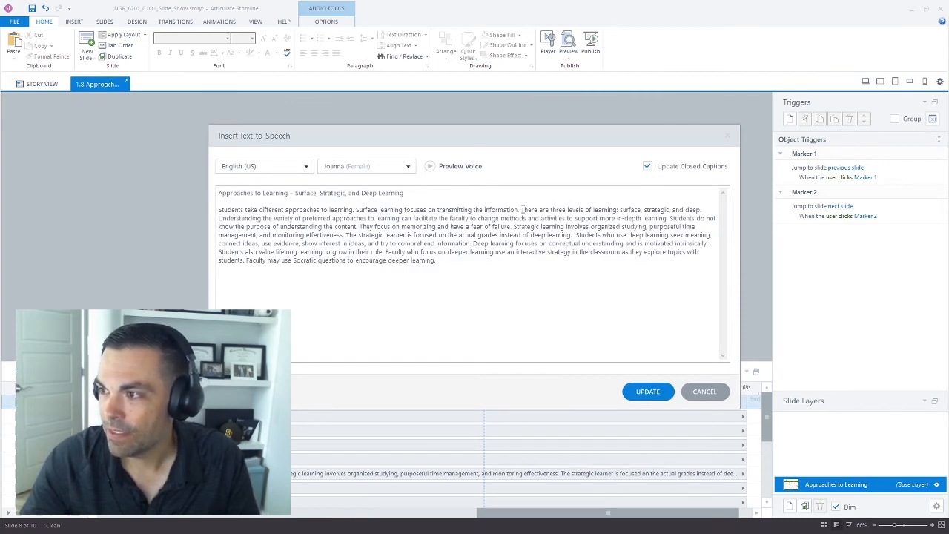
left_click(522, 210)
type("There a")
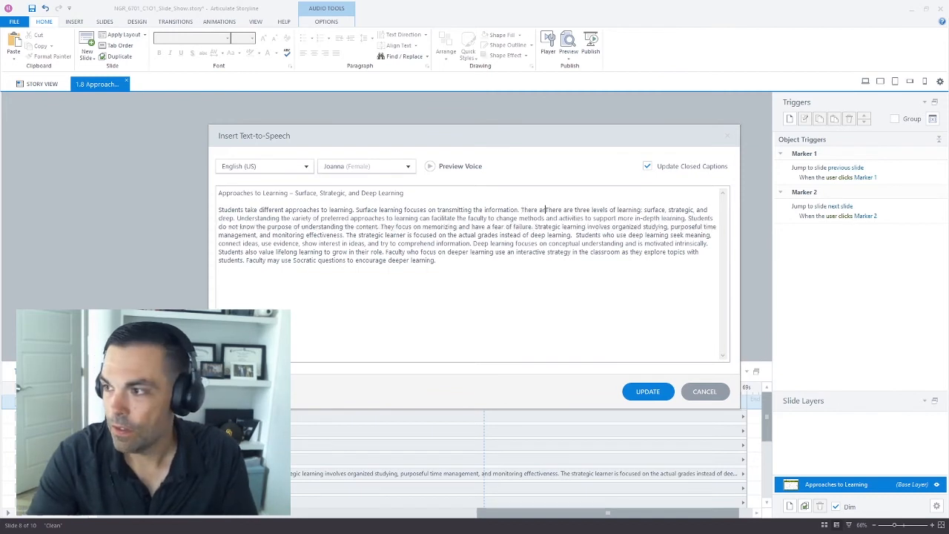
type("re three levesl of ")
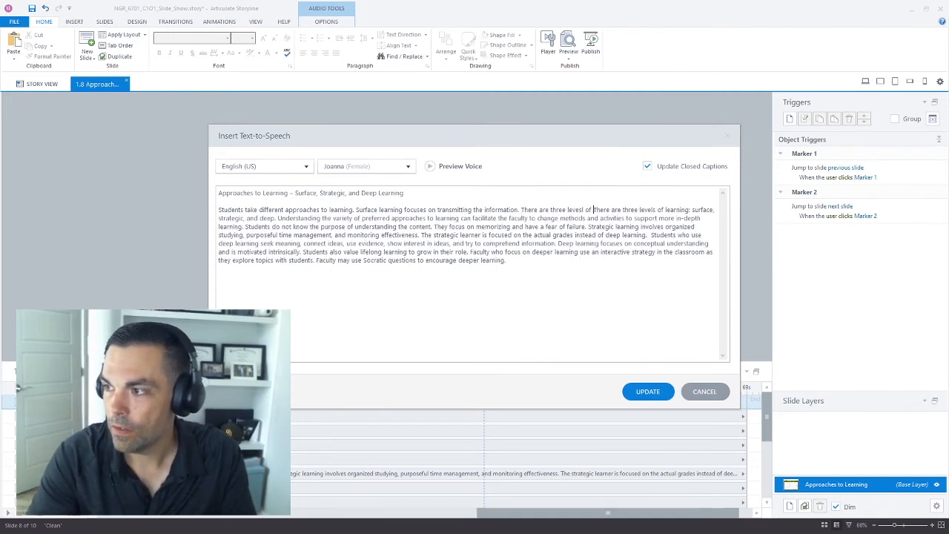
type("learning: sur")
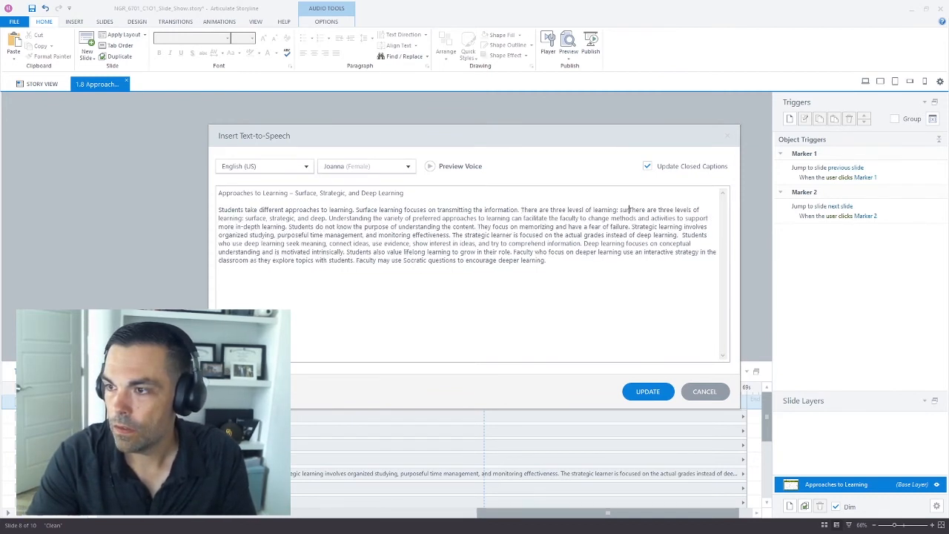
type("face, strateg")
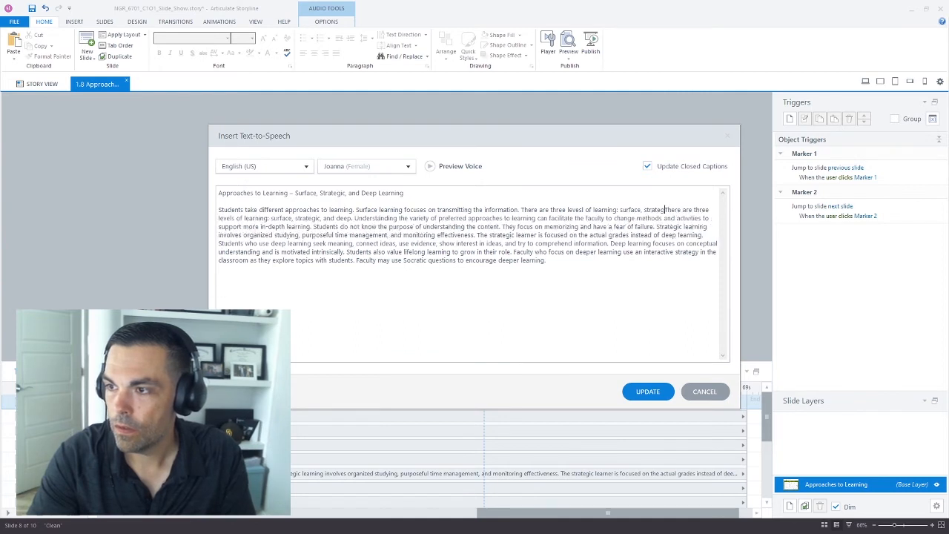
type("ic, and deep")
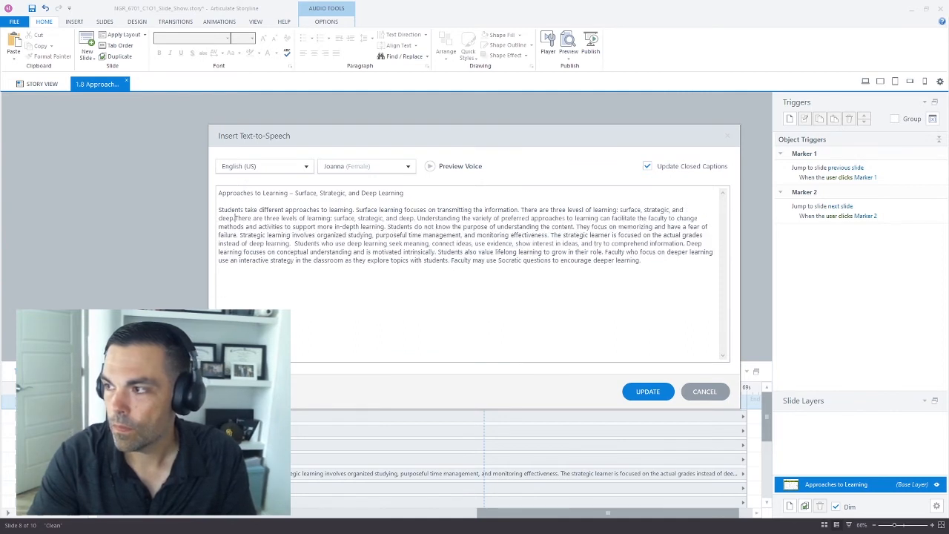
- Delete the duplicate "There are three levels" sentence, regenerate the narration and check its ending from about 66 s
left_click_drag(235, 218, 415, 218)
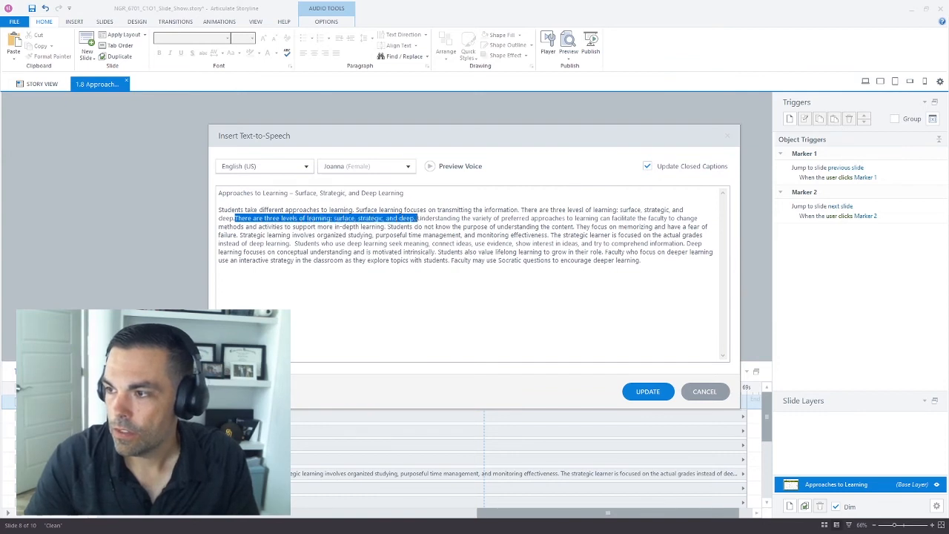
key("Delete")
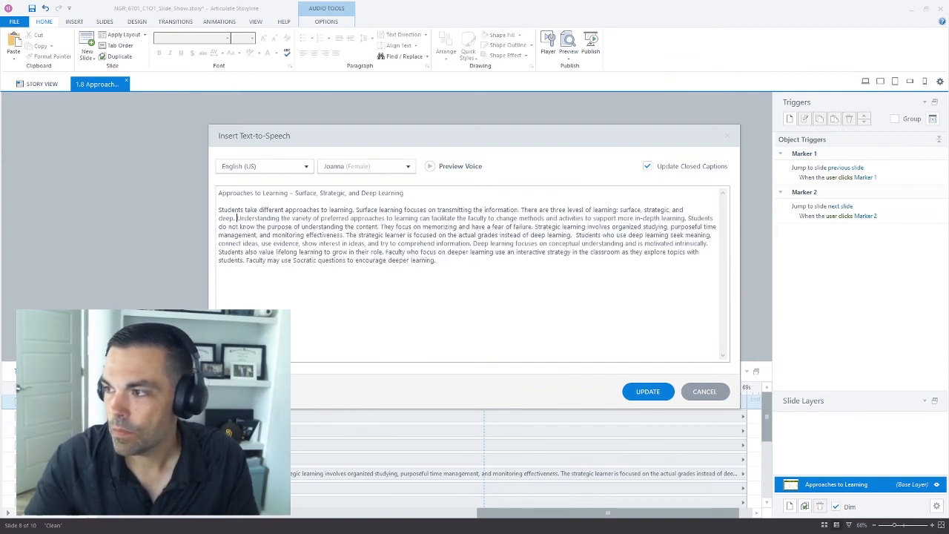
left_click(649, 392)
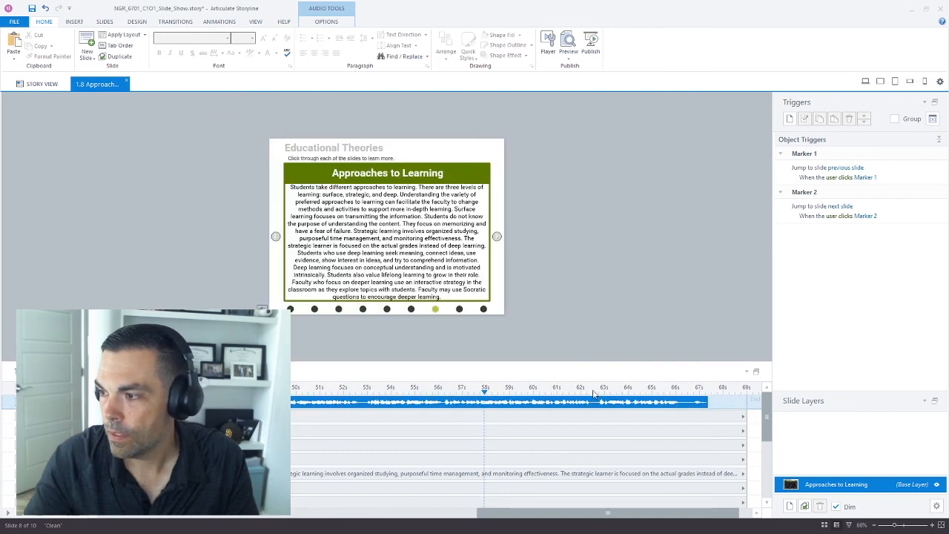
left_click(677, 391)
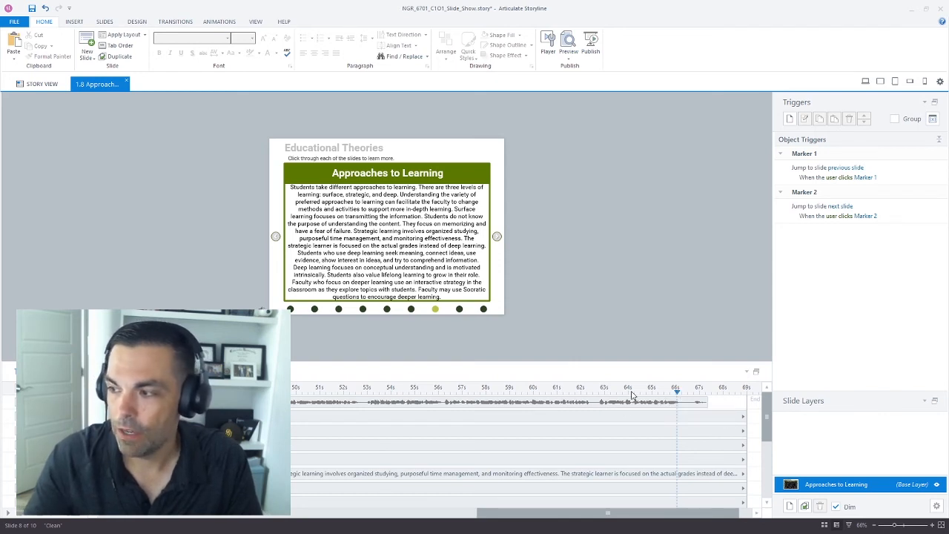
- Try a bulleted list on the slide's body text under "Approaches to Learning" and undo the bullets
left_click(381, 202)
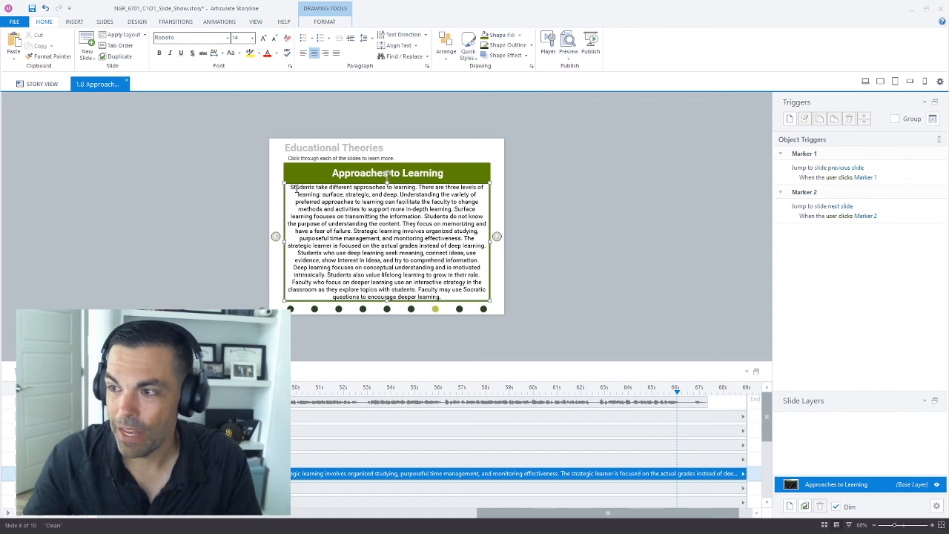
left_click(303, 38)
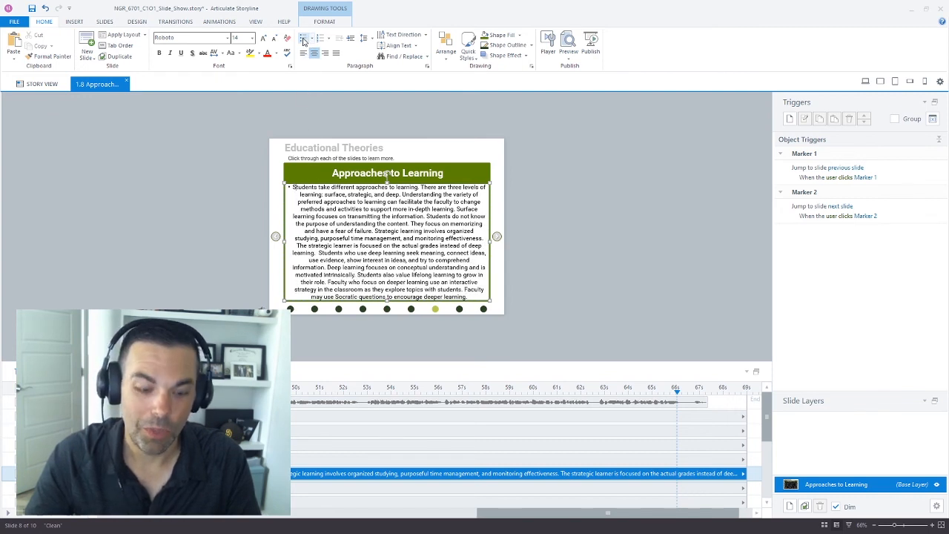
key("ctrl+z")
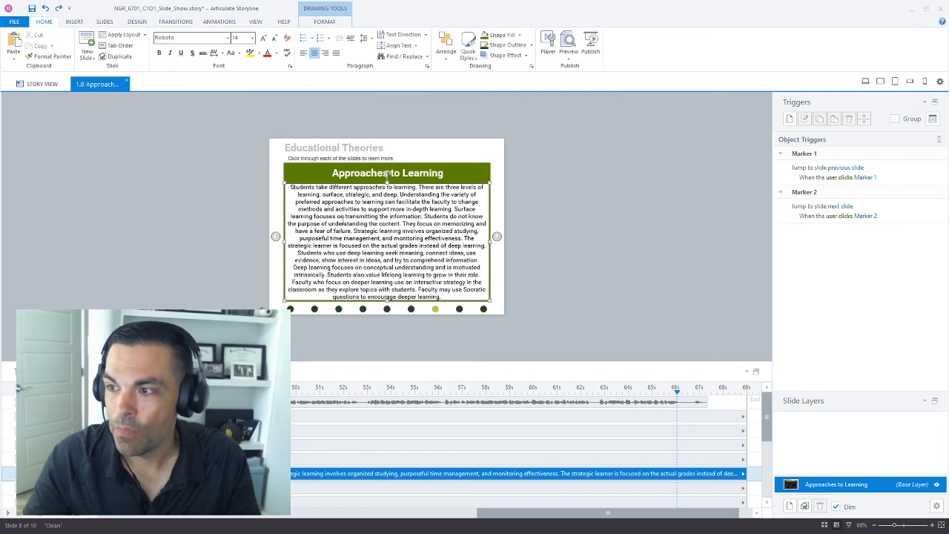